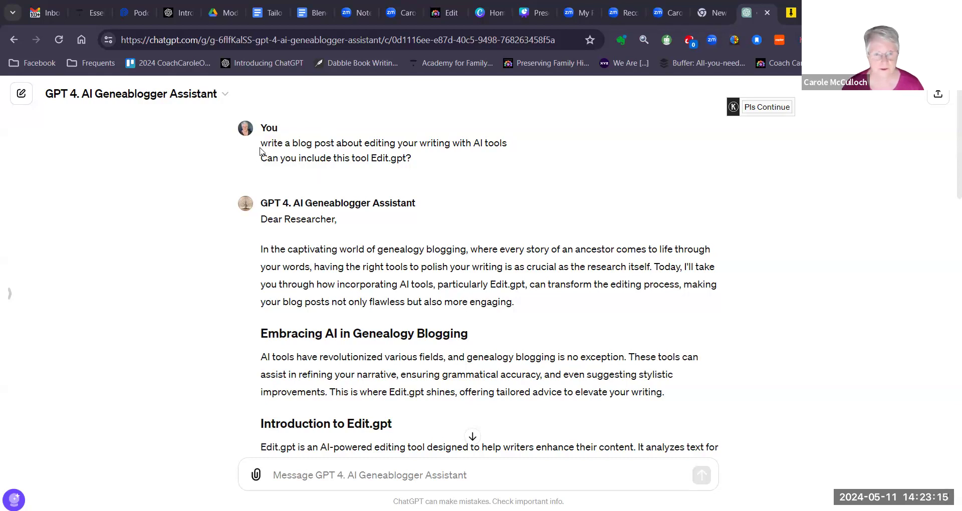
- Review the ChatGPT genealogy blog post down to its sign-off, then switch to the editgpt.app tab
{"action": "left_click_drag", "start_coordinate": [260, 139], "coordinate": [442, 158]}
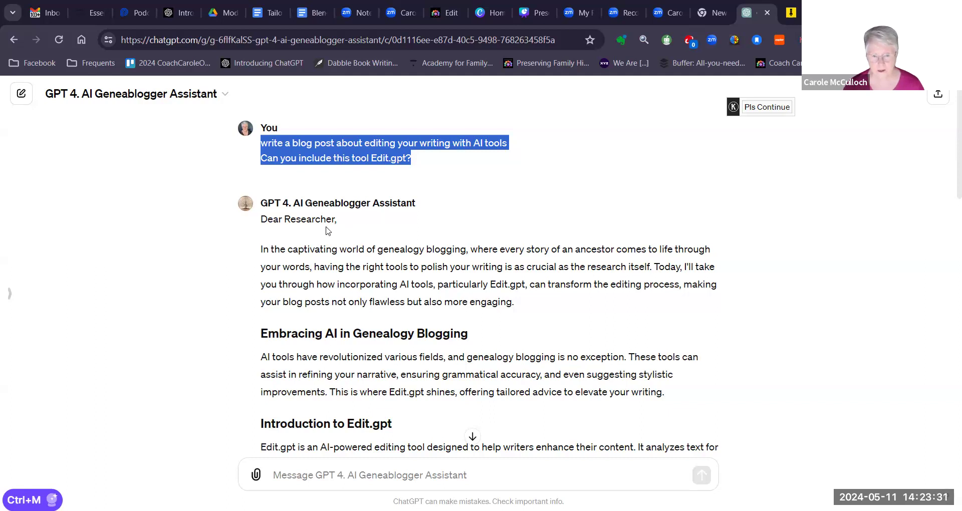
{"action": "scroll", "coordinate": [326, 231], "scroll_direction": "down", "scroll_amount": 3}
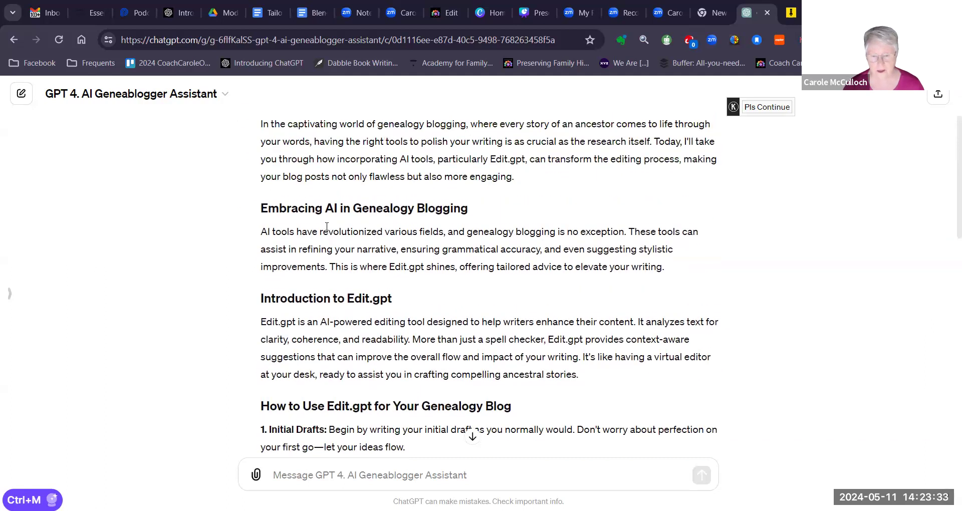
{"action": "scroll", "coordinate": [326, 226], "scroll_direction": "up", "scroll_amount": 1}
{"action": "scroll", "coordinate": [326, 226], "scroll_direction": "down", "scroll_amount": 1}
{"action": "scroll", "coordinate": [326, 227], "scroll_direction": "down", "scroll_amount": 5}
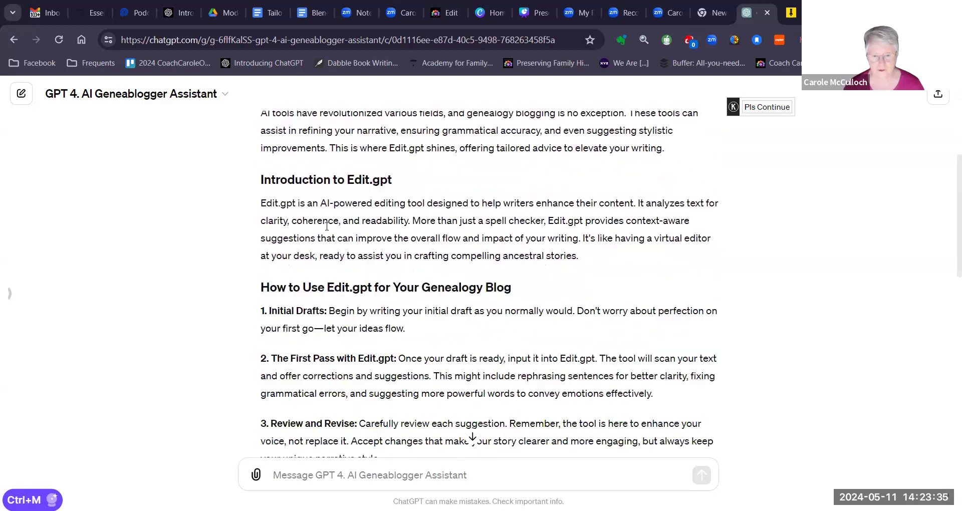
{"action": "scroll", "coordinate": [326, 227], "scroll_direction": "down", "scroll_amount": 6}
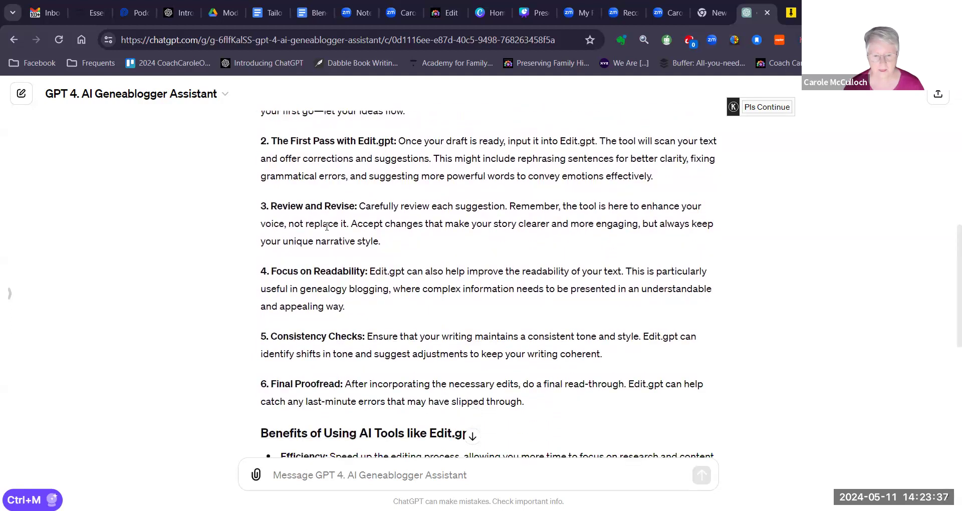
{"action": "scroll", "coordinate": [326, 227], "scroll_direction": "down", "scroll_amount": 1}
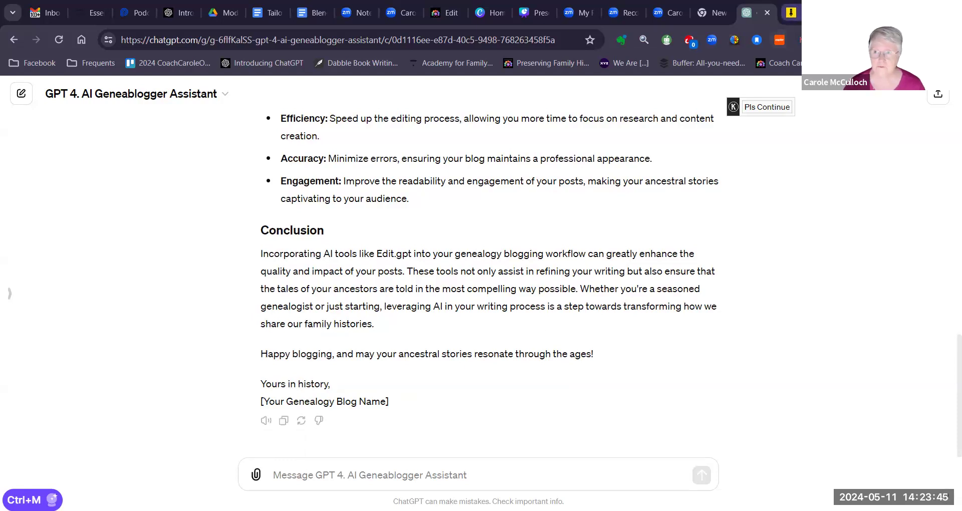
{"action": "left_click", "coordinate": [790, 13]}
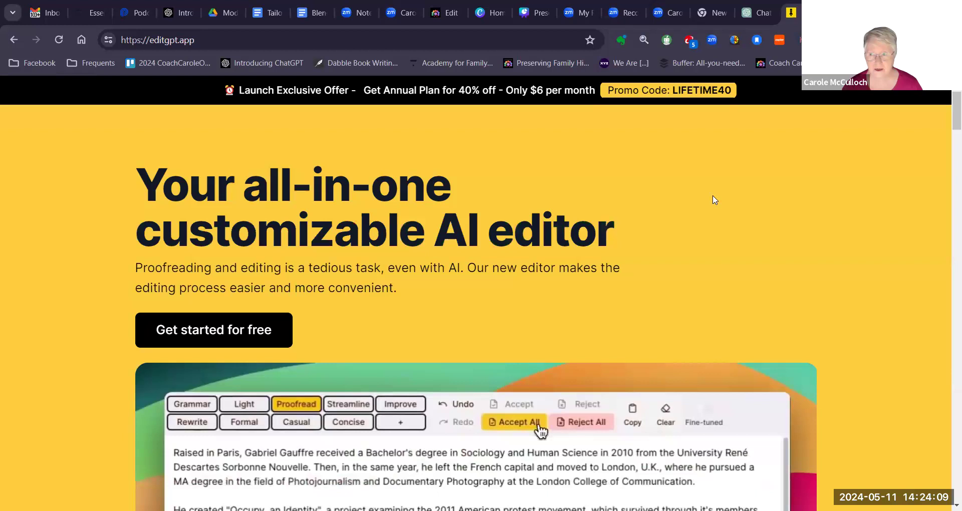
{"action": "scroll", "coordinate": [909, 105], "scroll_direction": "up", "scroll_amount": 1}
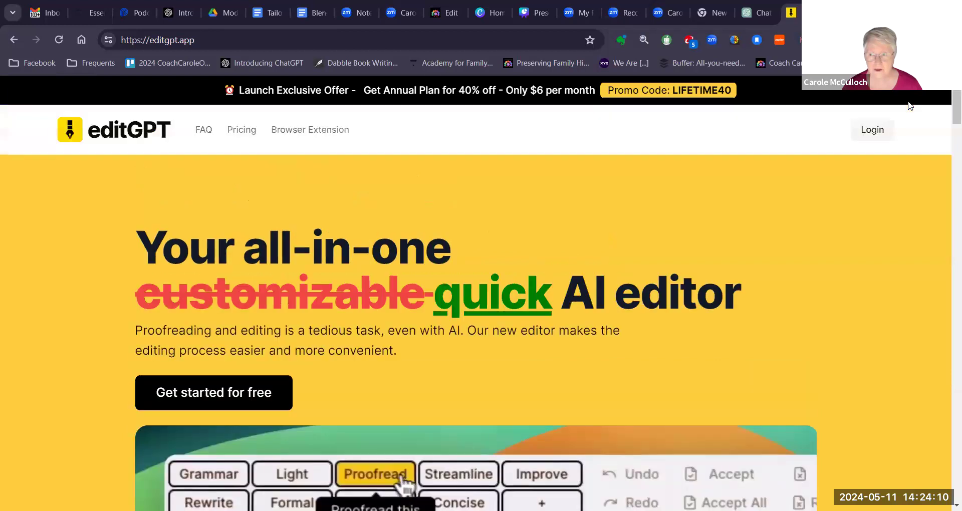
- Log in to editGPT with the remembered e-mail and saved password, then skip the welcome tour
{"action": "left_click", "coordinate": [875, 135]}
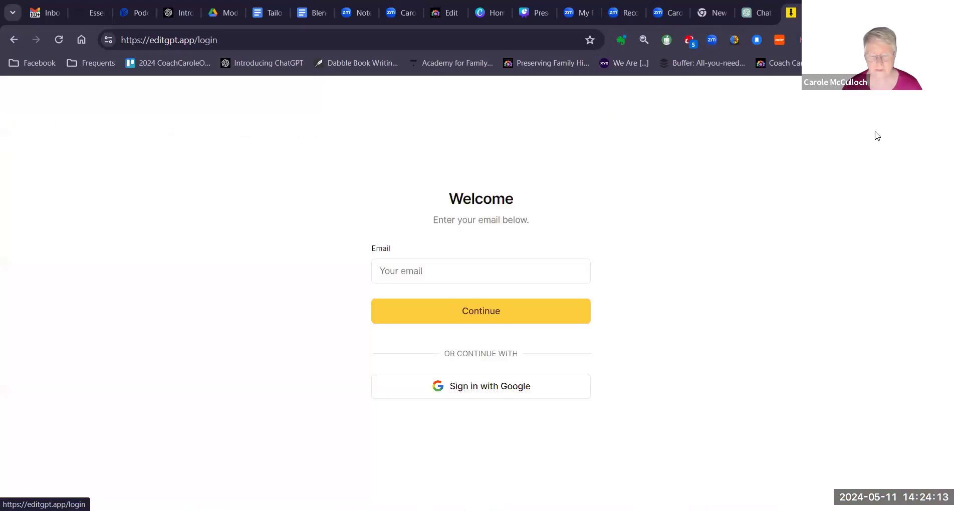
{"action": "left_click", "coordinate": [468, 318]}
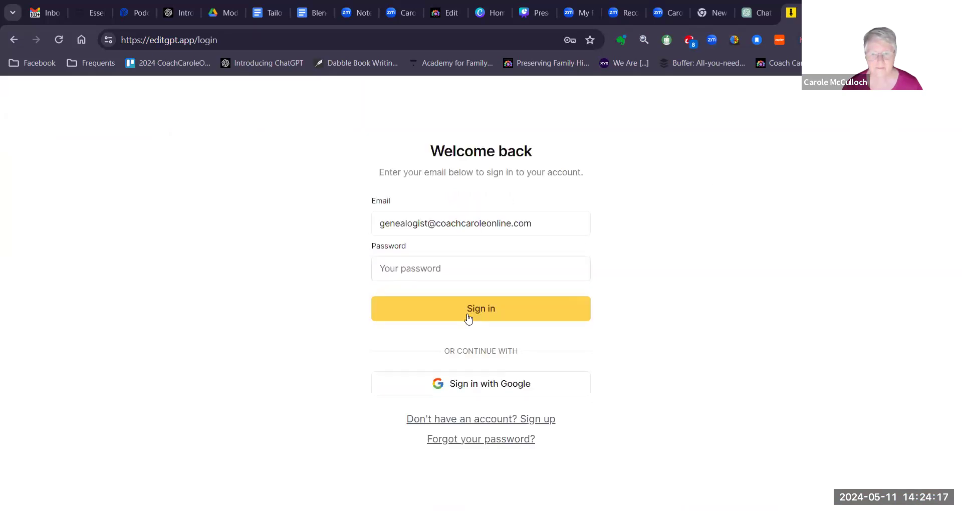
{"action": "left_click", "coordinate": [447, 270]}
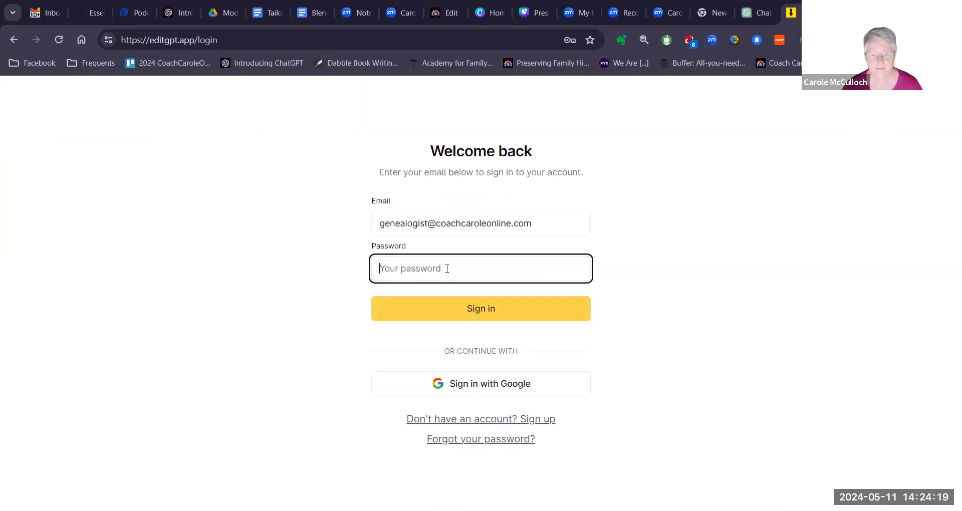
{"action": "left_click", "coordinate": [478, 303]}
{"action": "left_click", "coordinate": [478, 307]}
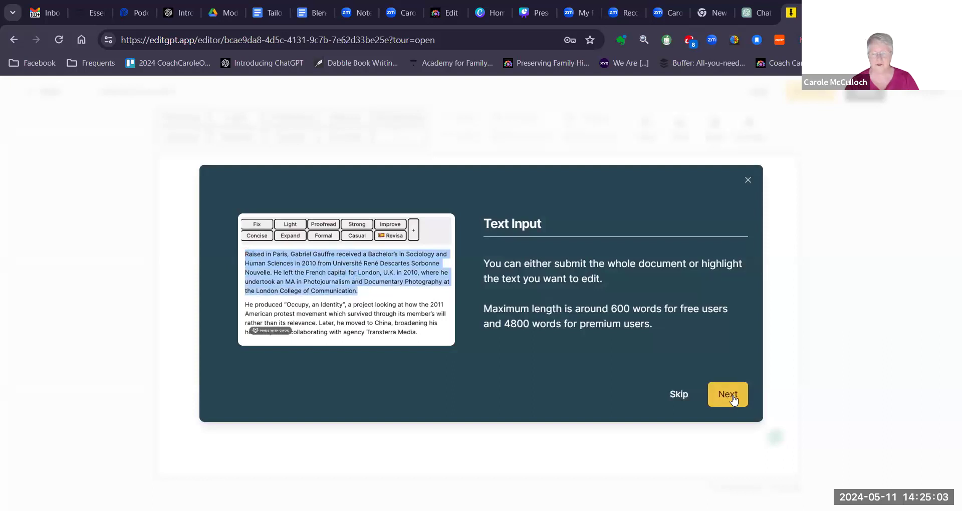
{"action": "left_click", "coordinate": [677, 394]}
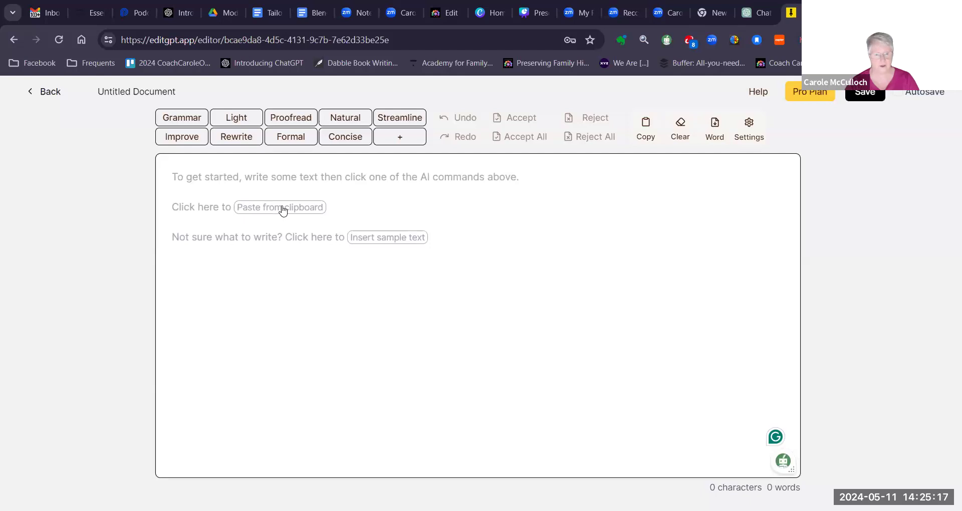
- Paste the genealogy blog post (3481 characters, 499 words) and select the '###' before its first heading
{"action": "left_click", "coordinate": [283, 207]}
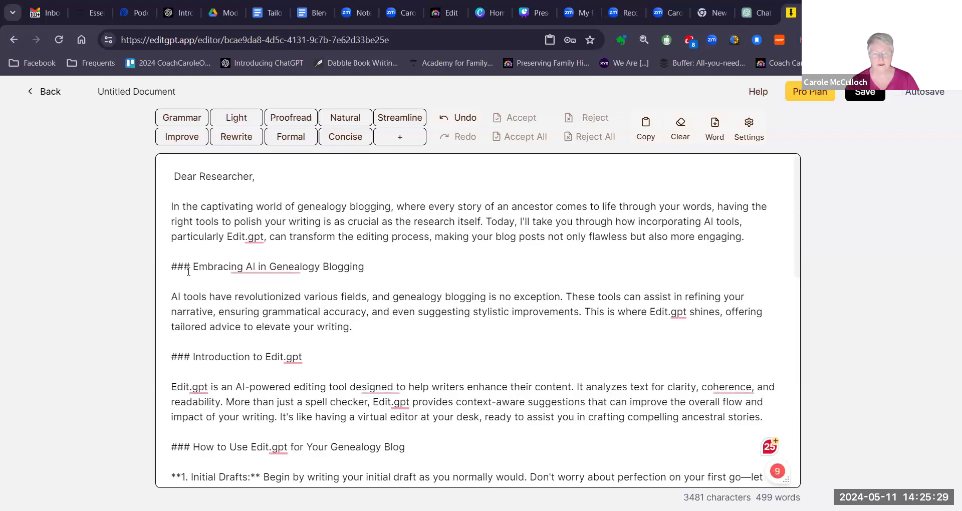
{"action": "left_click_drag", "start_coordinate": [194, 264], "coordinate": [166, 267]}
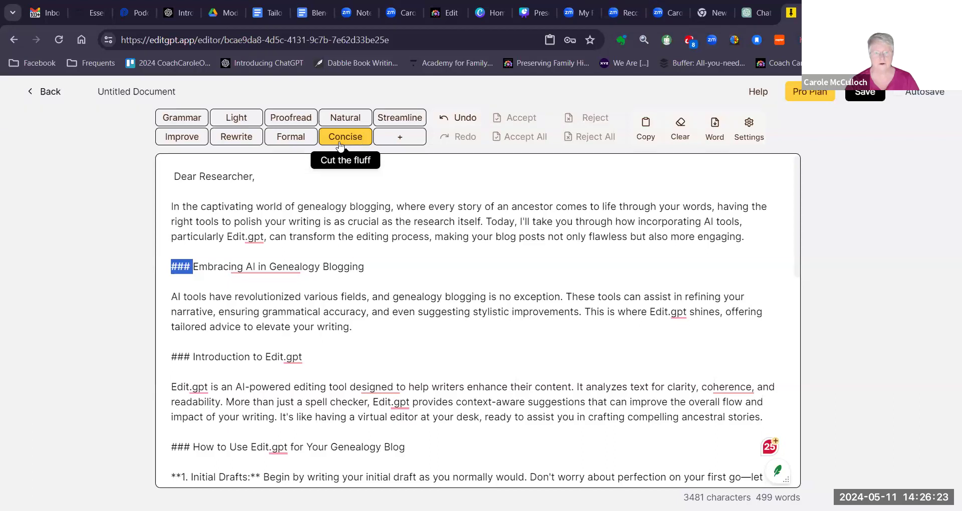
- Run Improve, rerun it after a garbled result, and review the suggestions removing ### and ** marks
{"action": "left_click", "coordinate": [178, 140]}
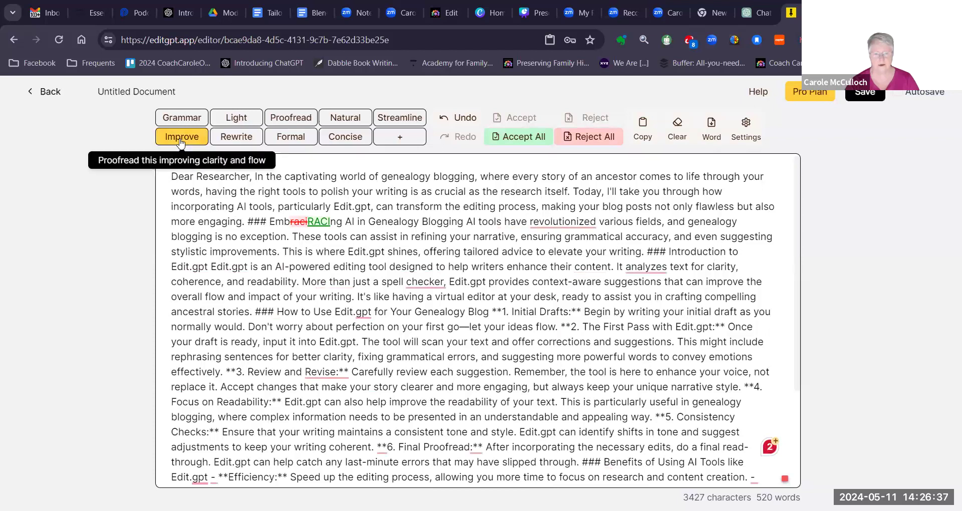
{"action": "left_click", "coordinate": [247, 142]}
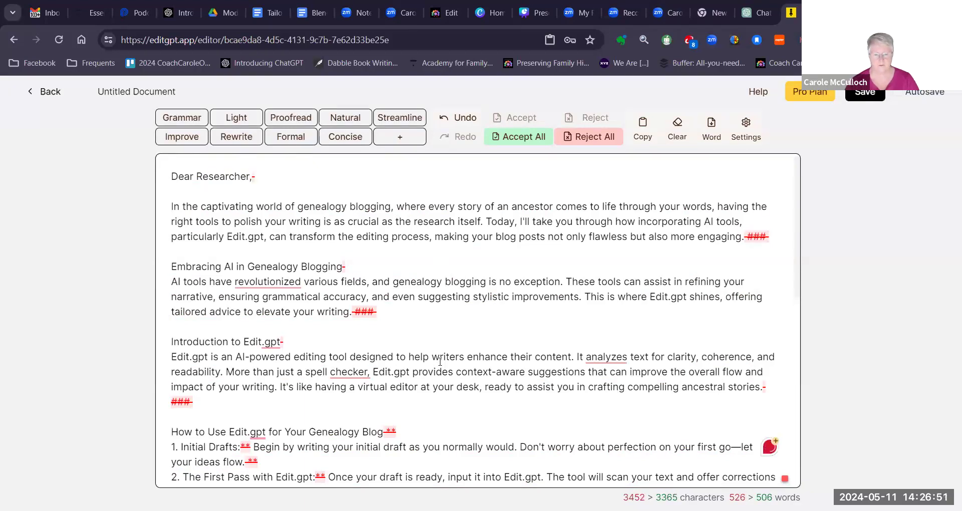
{"action": "scroll", "coordinate": [441, 358], "scroll_direction": "down", "scroll_amount": 1}
{"action": "scroll", "coordinate": [440, 361], "scroll_direction": "down", "scroll_amount": 6}
{"action": "scroll", "coordinate": [283, 384], "scroll_direction": "up", "scroll_amount": 2}
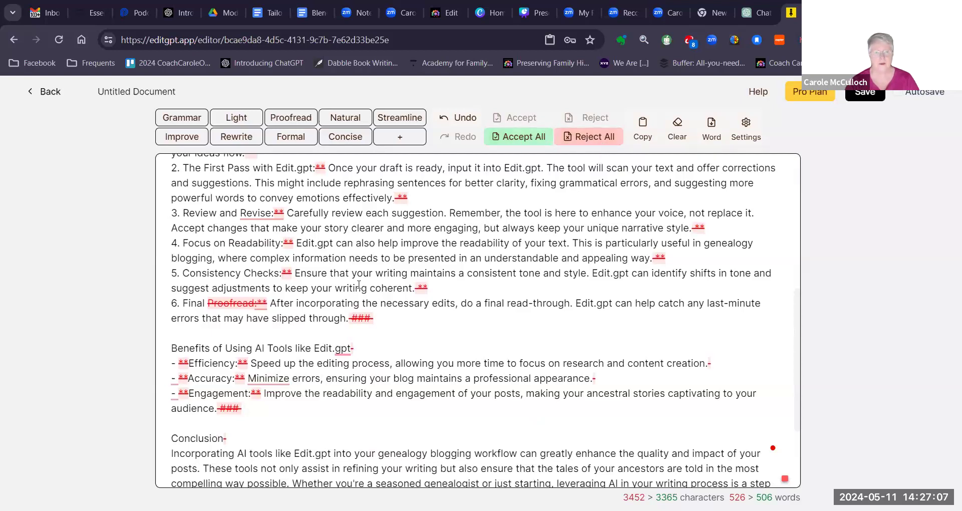
- Accept all the markdown-removal suggestions and review the post back up to the top
{"action": "left_click", "coordinate": [520, 144]}
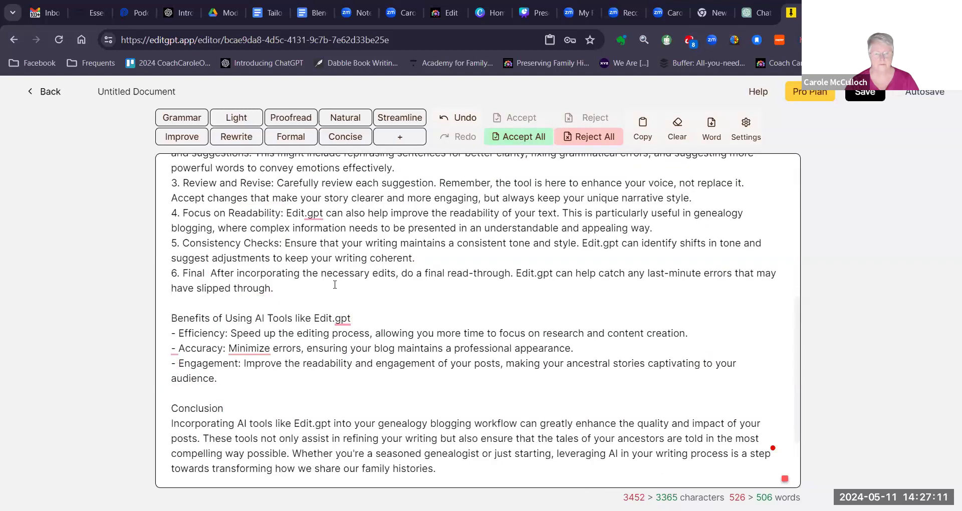
{"action": "scroll", "coordinate": [329, 268], "scroll_direction": "down", "scroll_amount": 2}
{"action": "scroll", "coordinate": [328, 268], "scroll_direction": "up", "scroll_amount": 1}
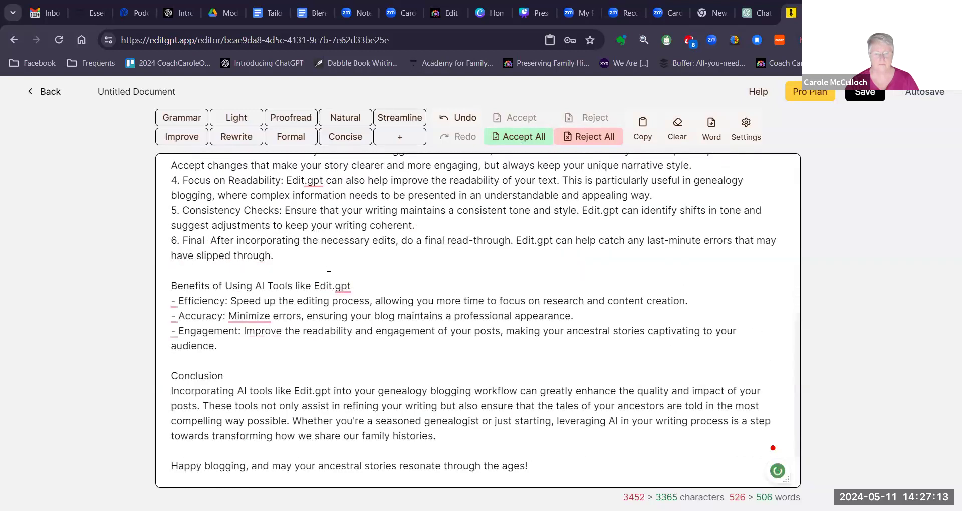
{"action": "scroll", "coordinate": [328, 267], "scroll_direction": "down", "scroll_amount": 2}
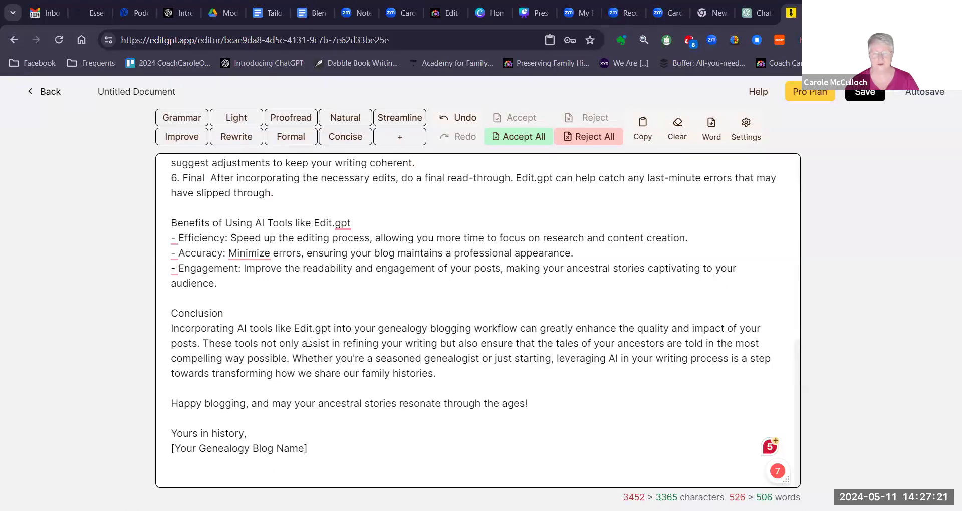
{"action": "scroll", "coordinate": [309, 342], "scroll_direction": "up", "scroll_amount": 7}
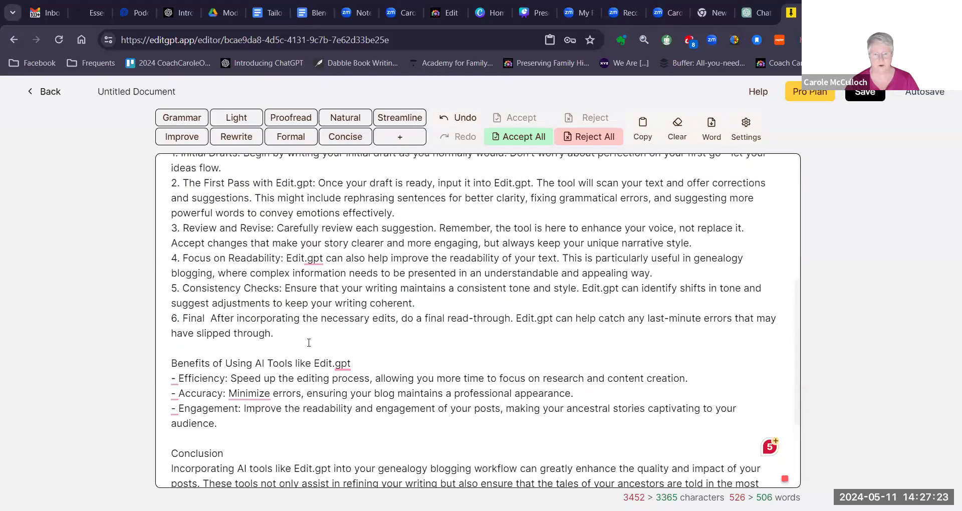
{"action": "scroll", "coordinate": [309, 342], "scroll_direction": "up", "scroll_amount": 1}
{"action": "scroll", "coordinate": [309, 342], "scroll_direction": "up", "scroll_amount": 2}
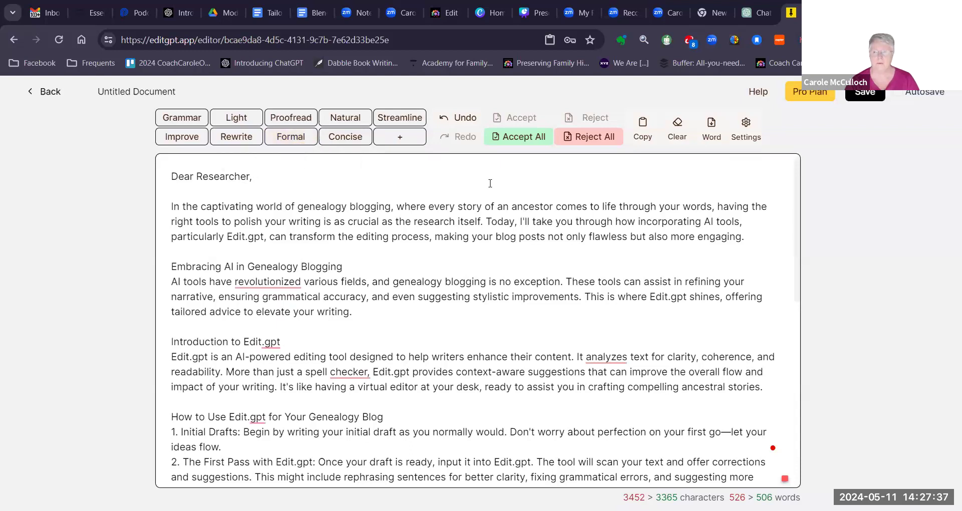
- Copy the cleaned post, then generate Formal rewordings such as realm, refine and revolutionize
{"action": "left_click", "coordinate": [643, 129]}
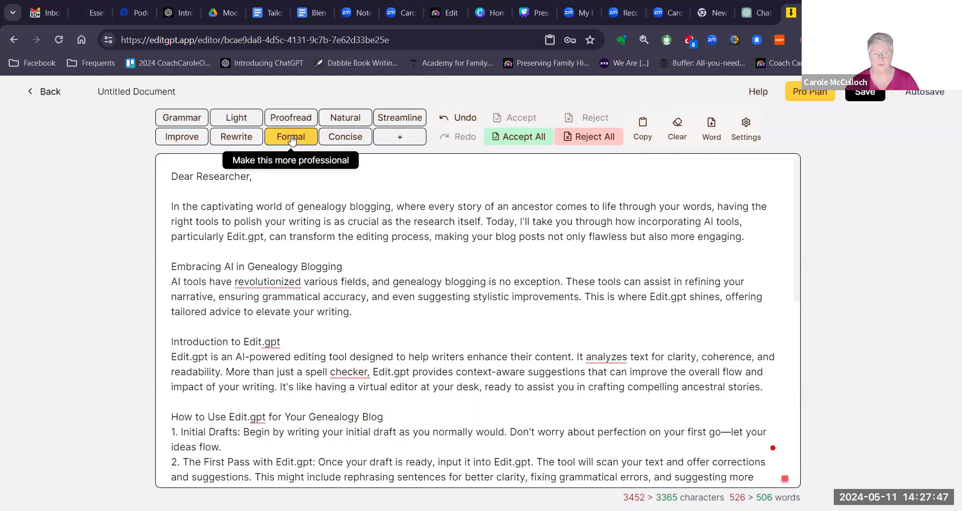
{"action": "left_click", "coordinate": [290, 137]}
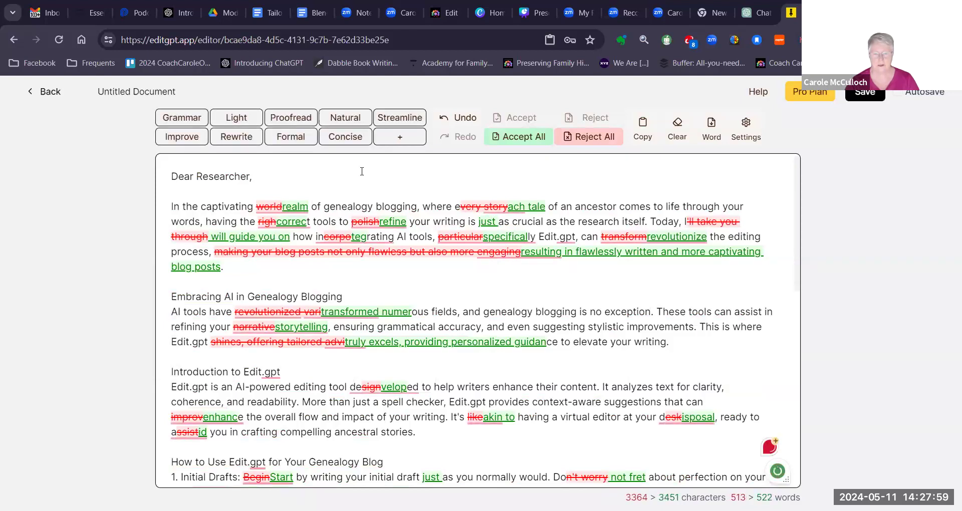
- Accept all the formal rewordings, review the text, and copy the finished blog post
{"action": "left_click", "coordinate": [517, 138]}
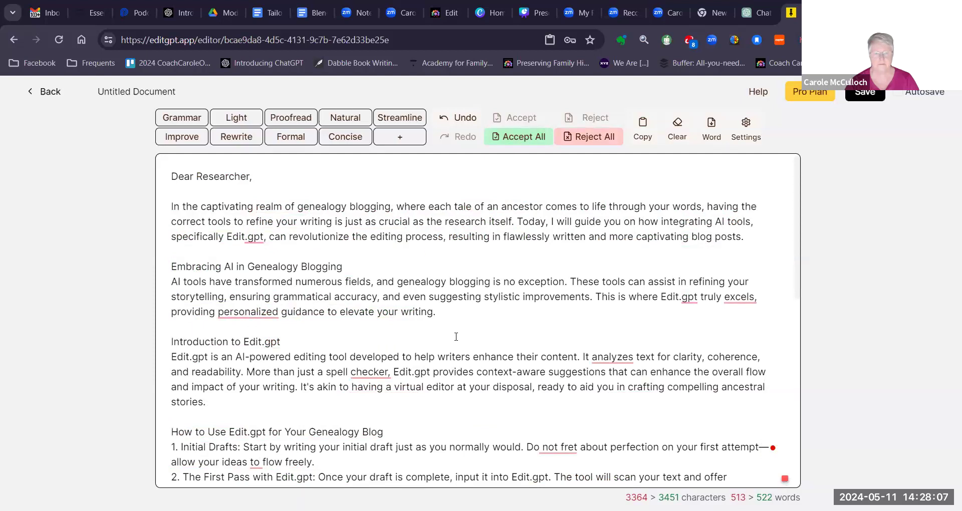
{"action": "scroll", "coordinate": [456, 336], "scroll_direction": "down", "scroll_amount": 4}
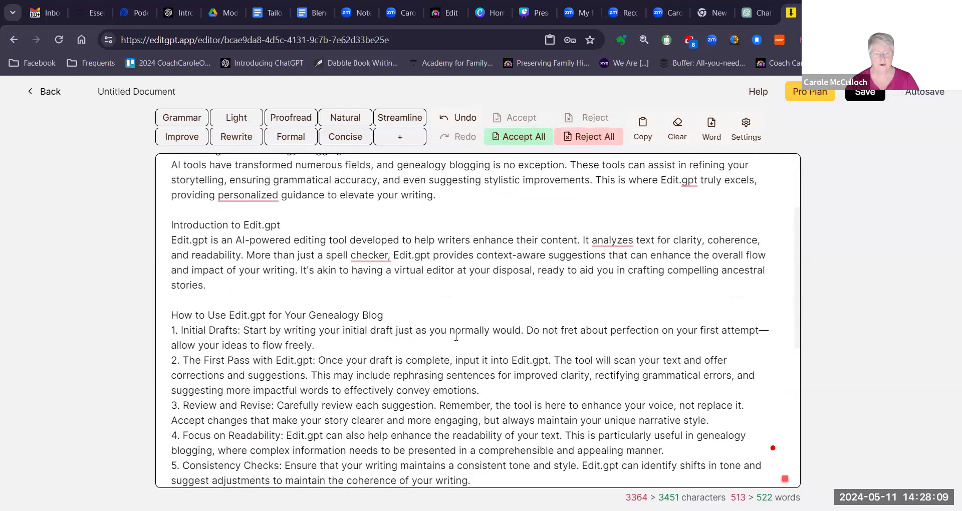
{"action": "scroll", "coordinate": [456, 337], "scroll_direction": "down", "scroll_amount": 4}
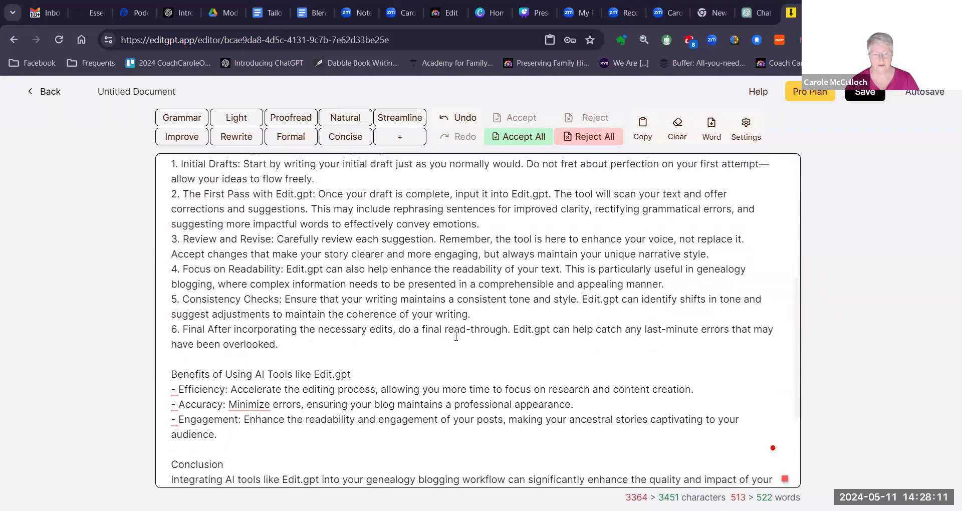
{"action": "scroll", "coordinate": [456, 336], "scroll_direction": "up", "scroll_amount": 8}
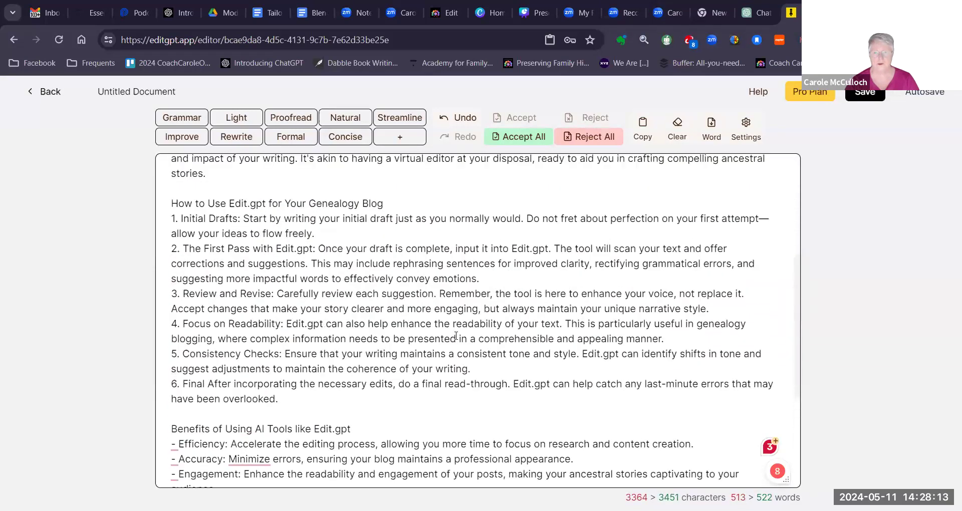
{"action": "left_click", "coordinate": [643, 128]}
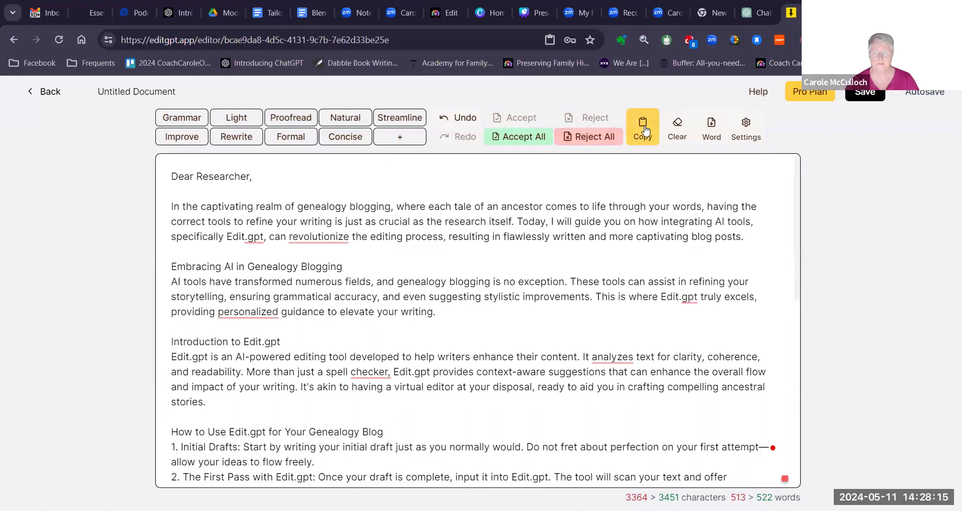